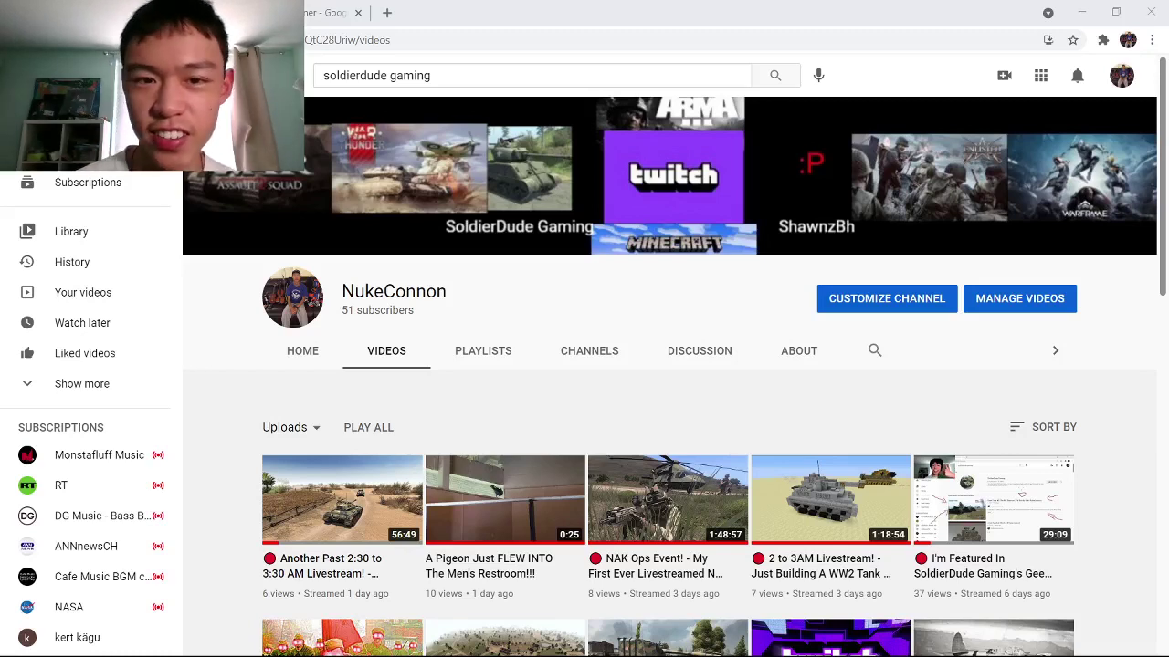
- Switch from the YouTube channel page to the channel banner presentation in Google Slides
left_click(1082, 12)
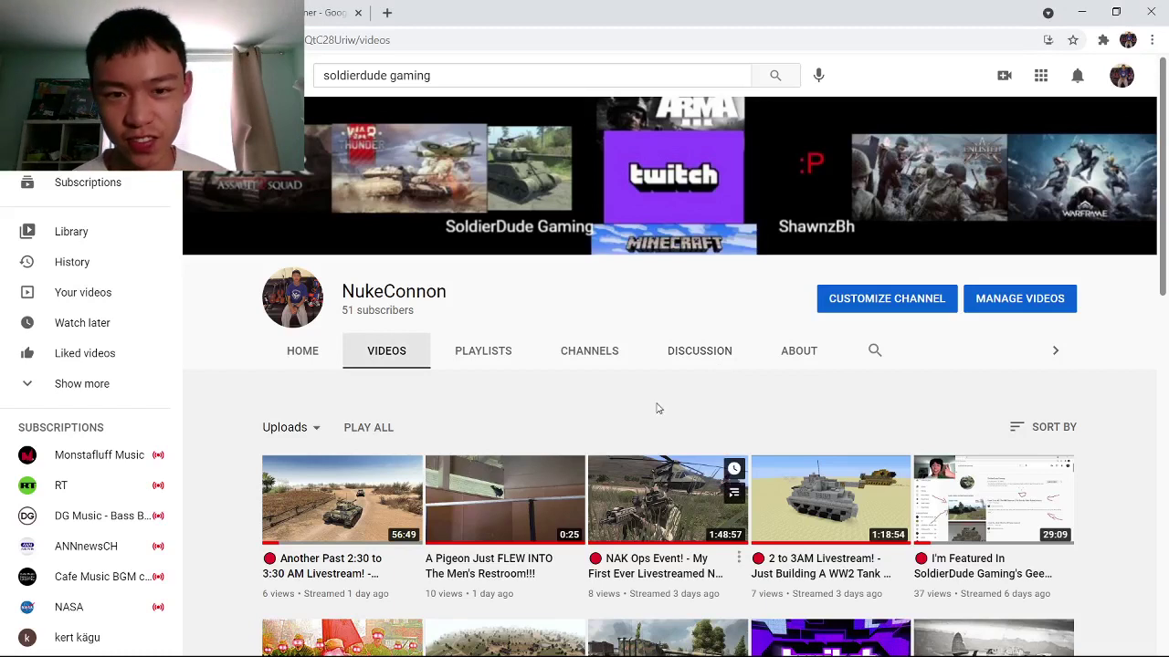
left_click(700, 638)
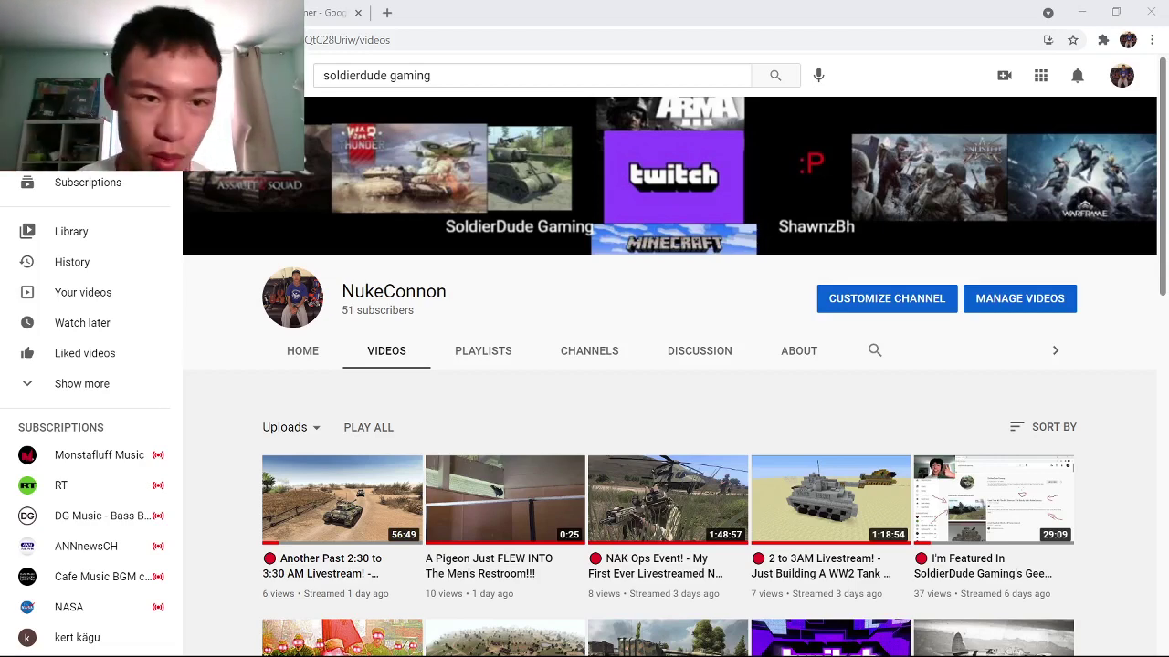
key("alt+Tab")
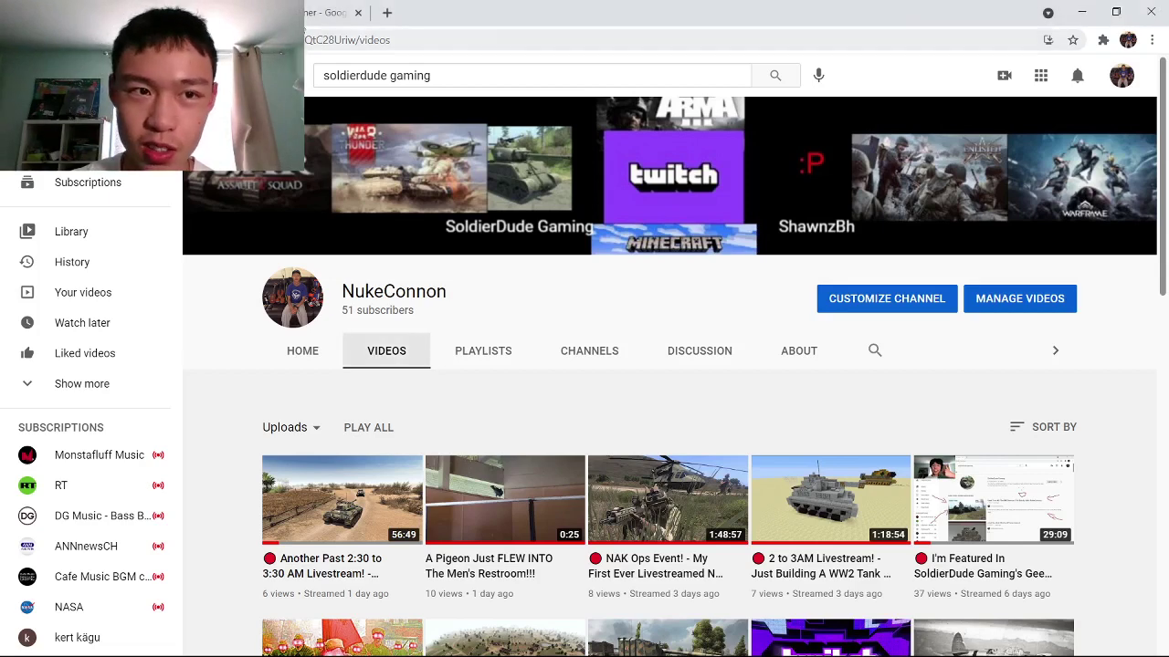
key("alt+Tab")
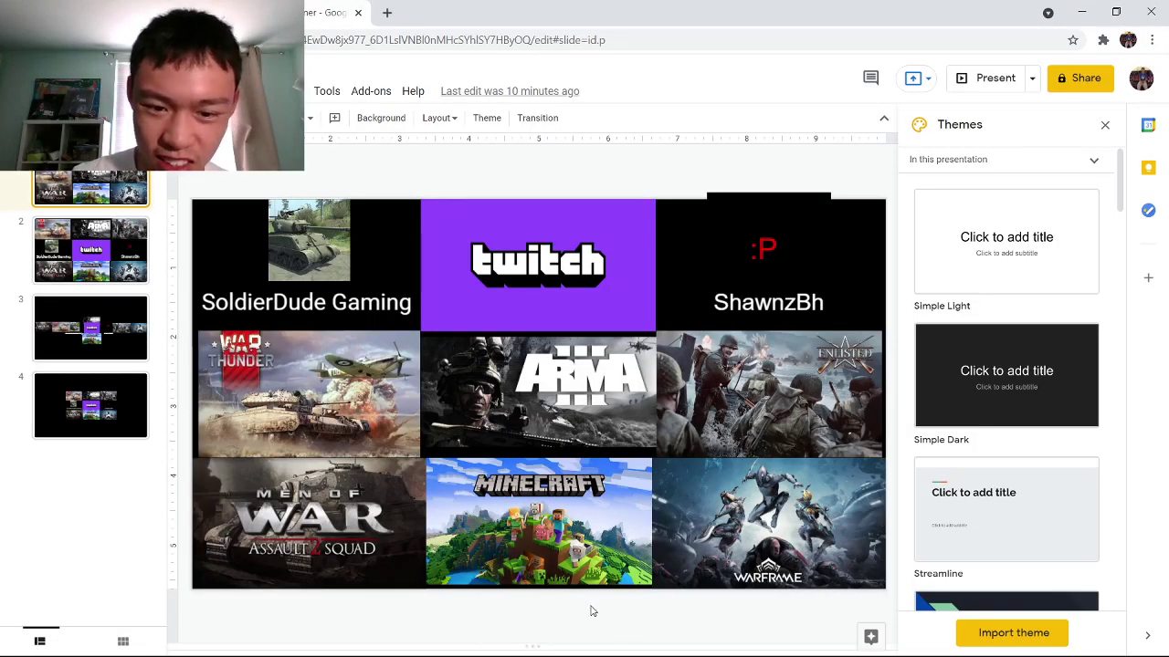
key("alt+Tab")
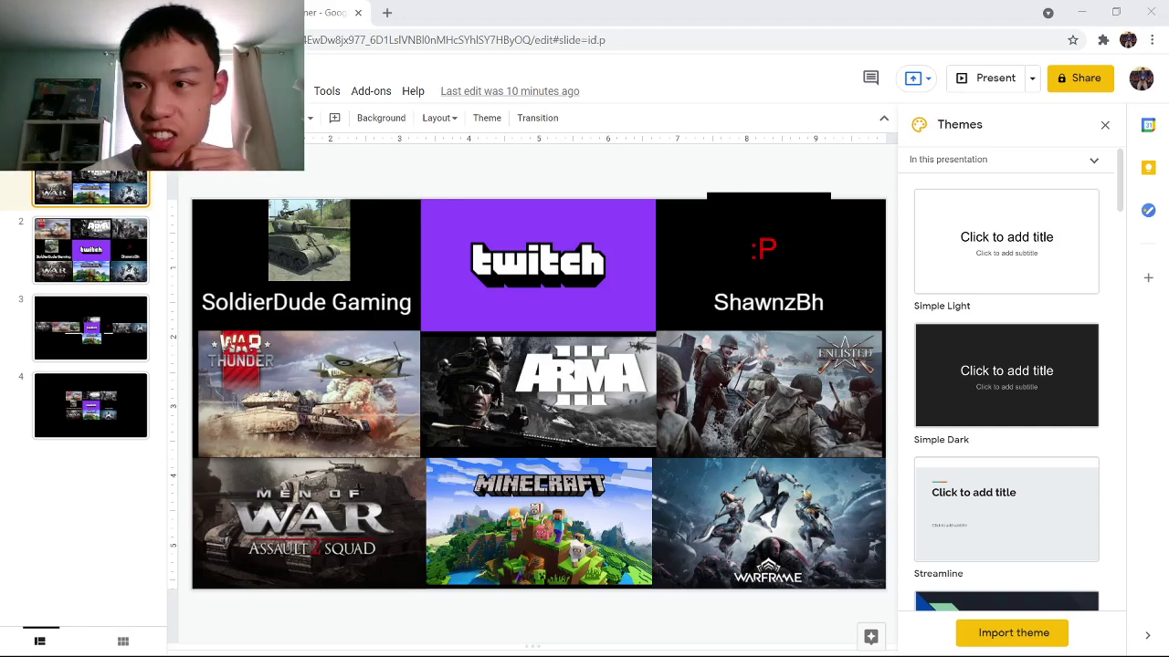
- Compare the two full-slide game collage layouts on slides 1 and 2
left_click(102, 241)
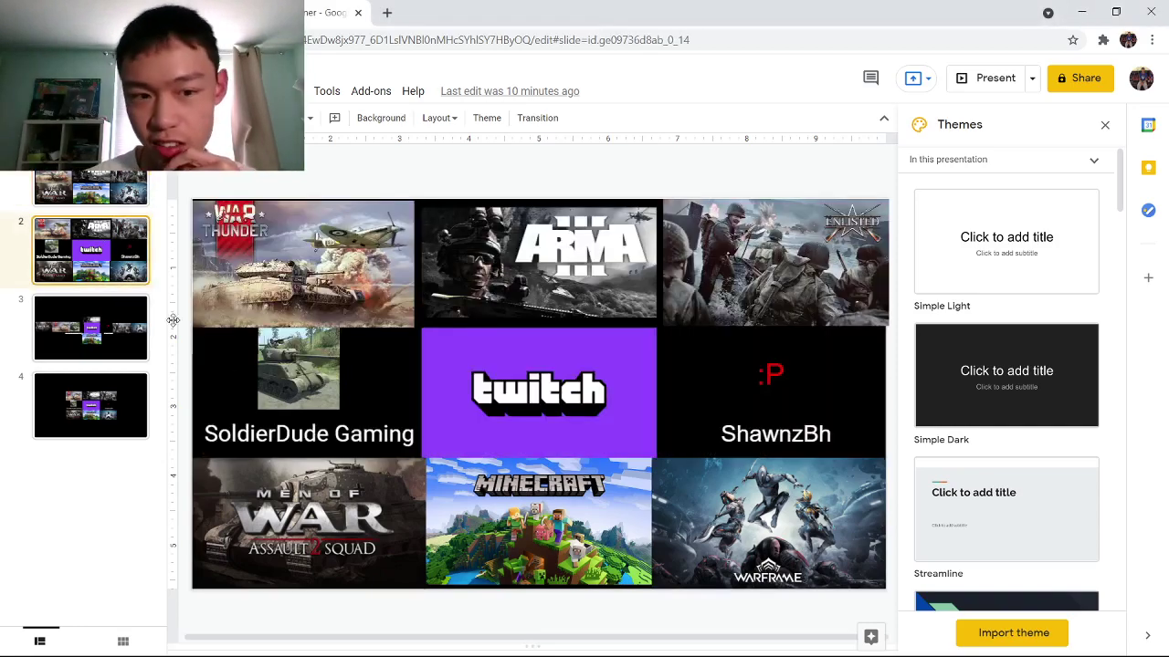
left_click(130, 195)
left_click(122, 241)
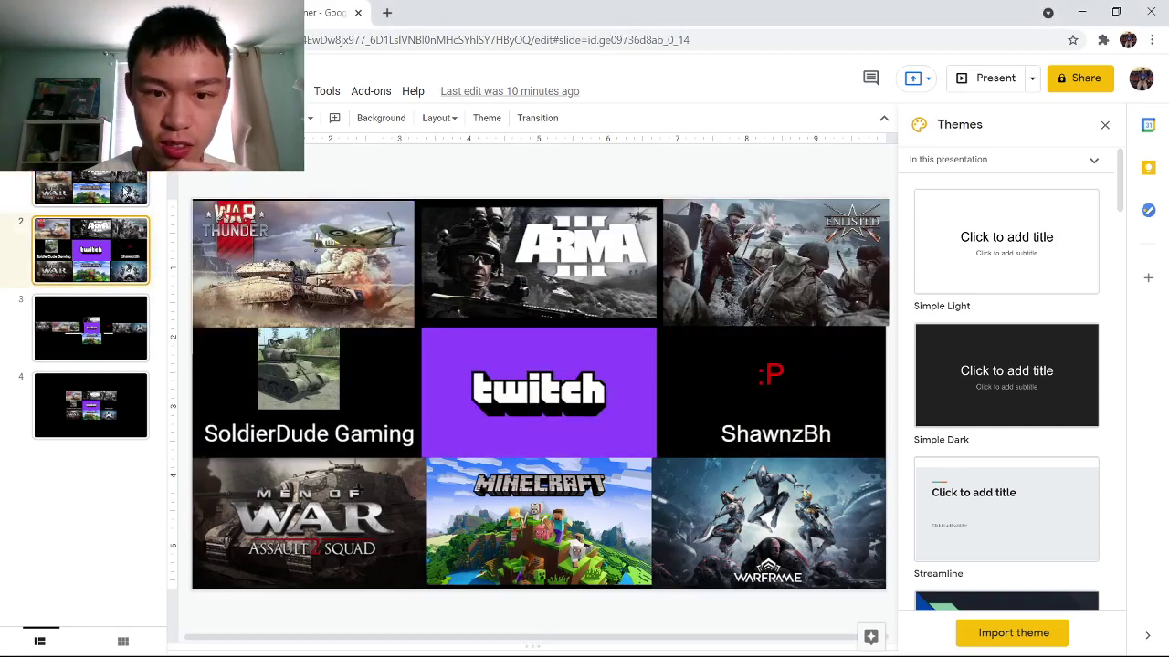
left_click(125, 192)
left_click(129, 262)
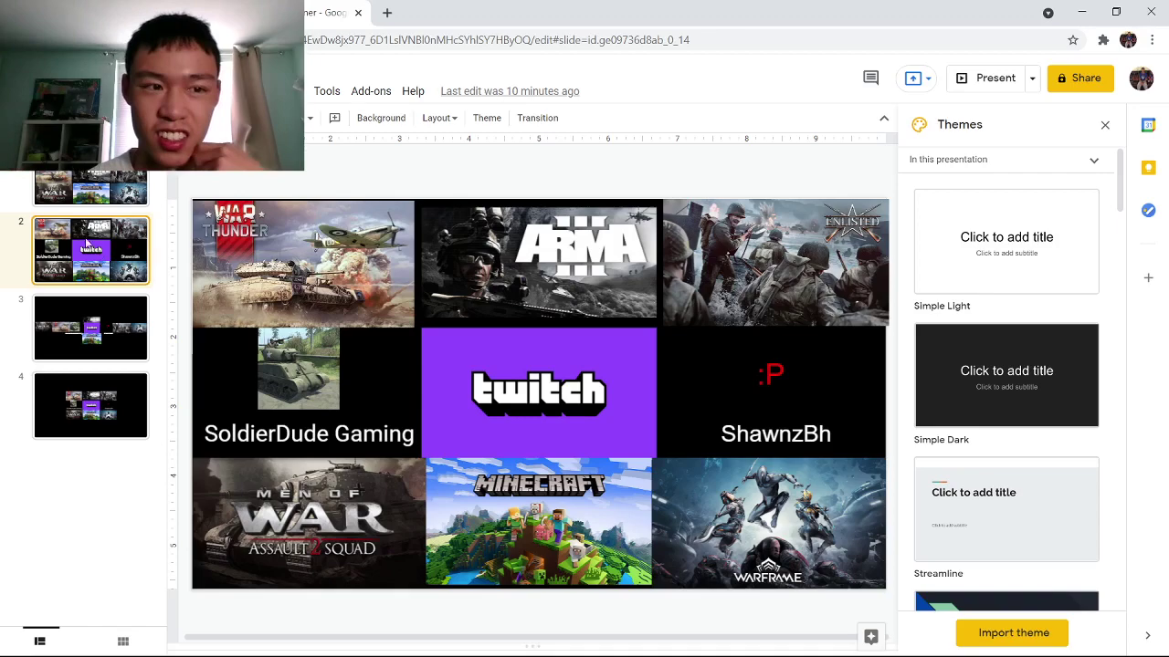
left_click(105, 189)
left_click(107, 243)
left_click(106, 181)
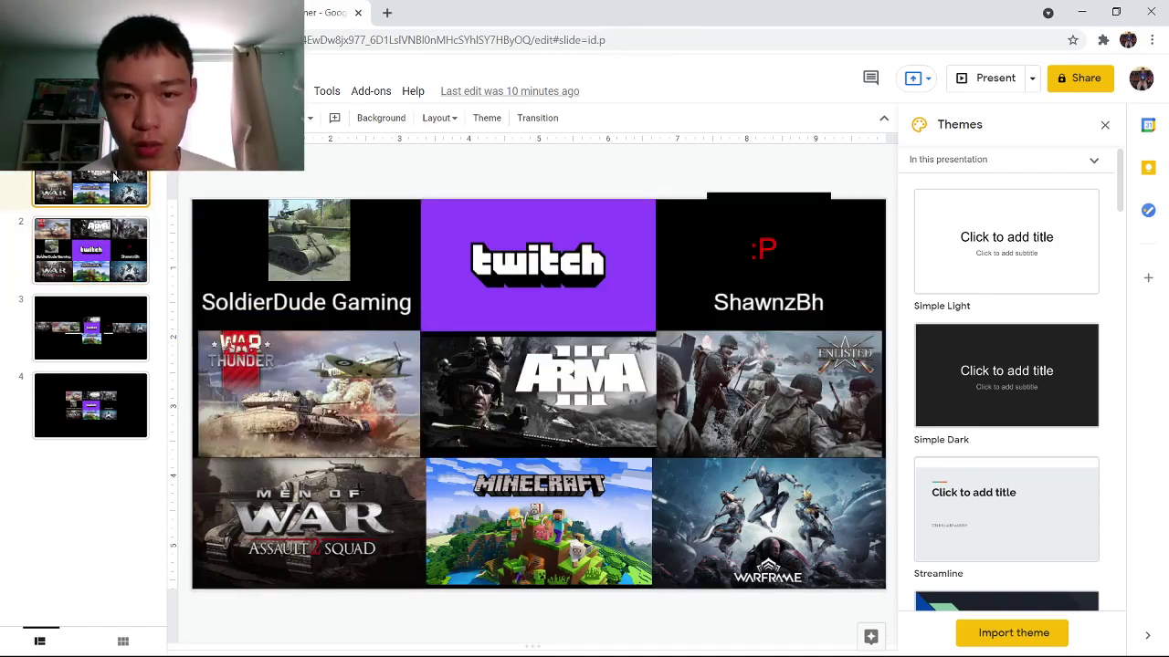
left_click(133, 244)
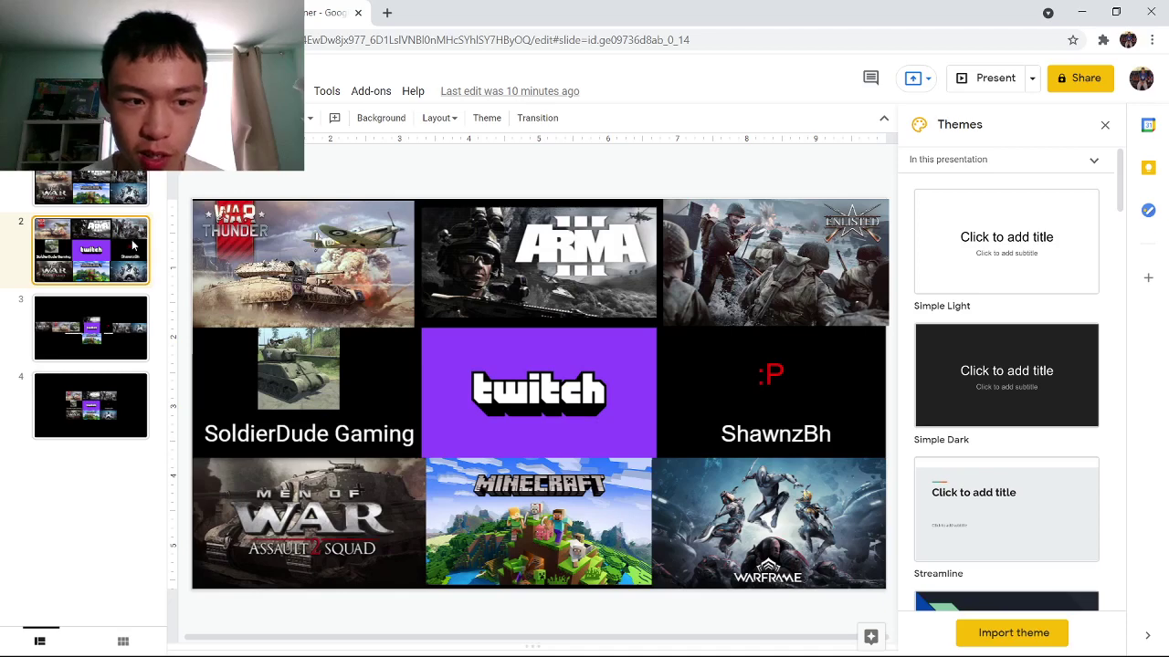
left_click(697, 642)
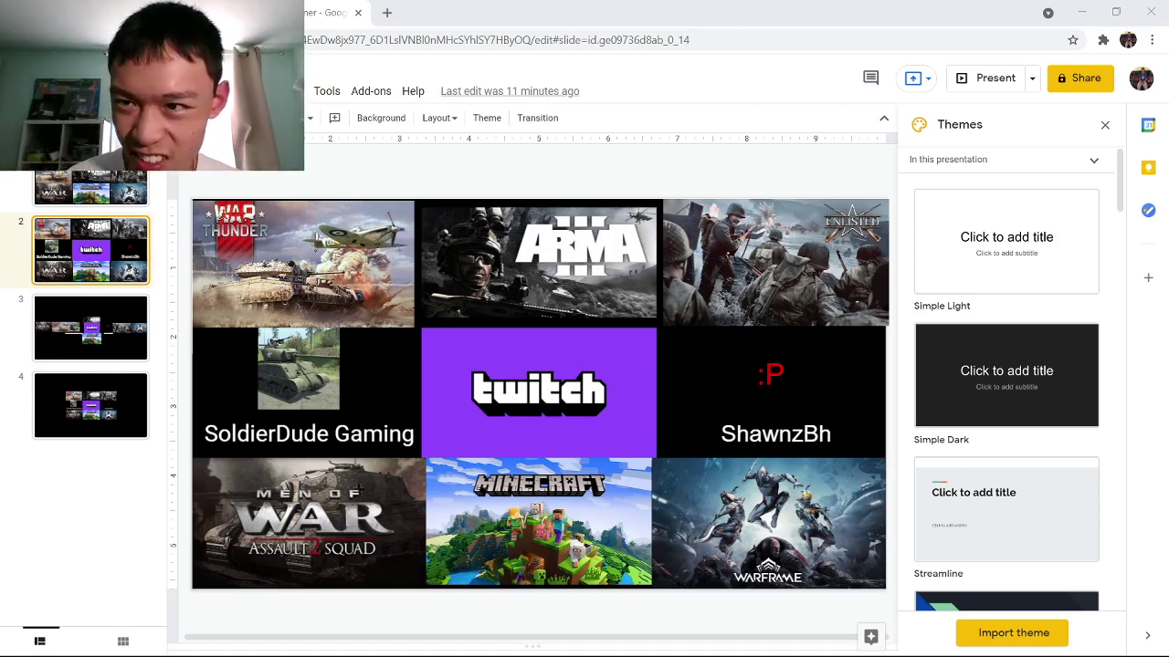
left_click(1082, 11)
- Examine the smaller banner layouts on slides 3 and 4, including the War Thunder image on slide 3
left_click(61, 300)
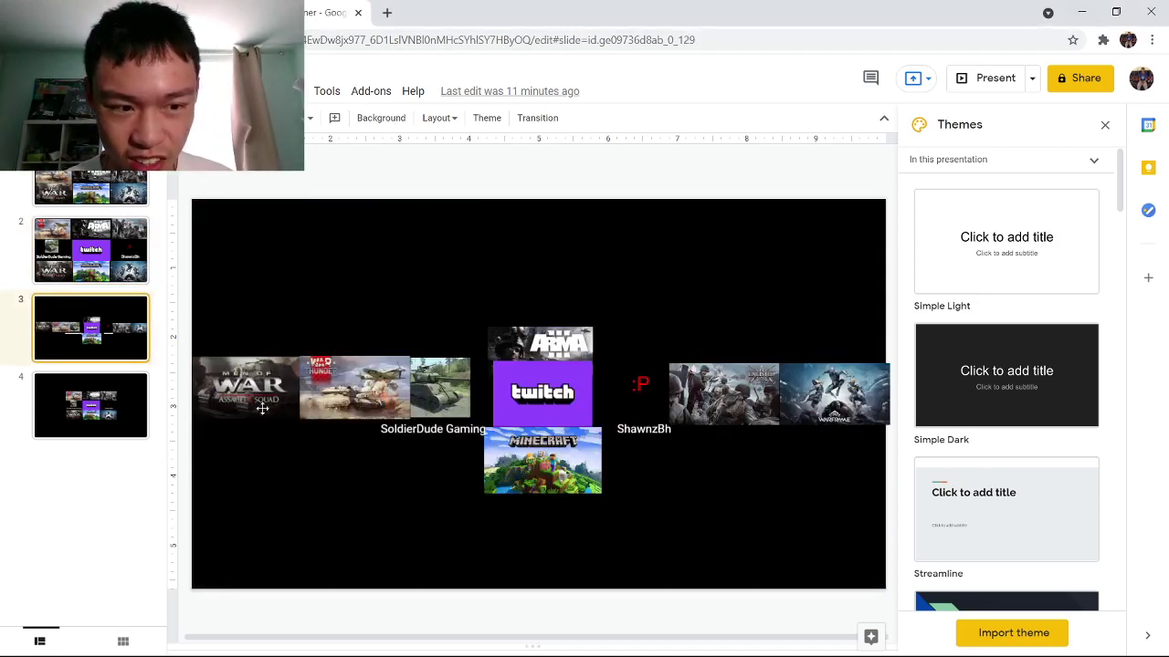
left_click(58, 395)
left_click(102, 358)
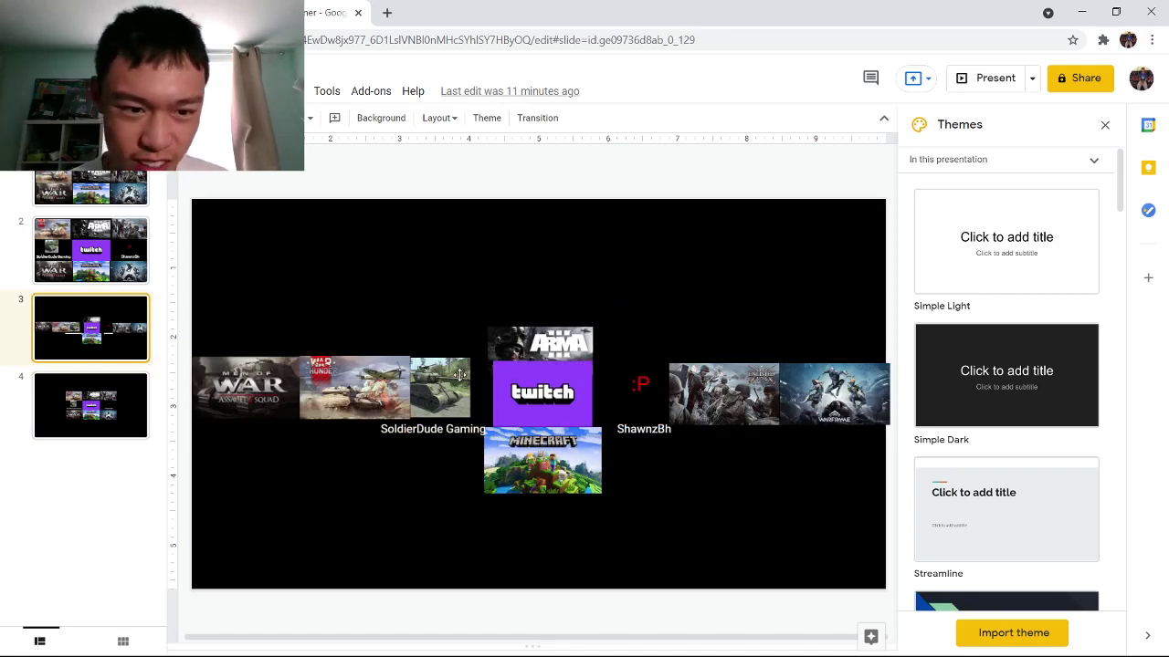
left_click(381, 419)
left_click(369, 372)
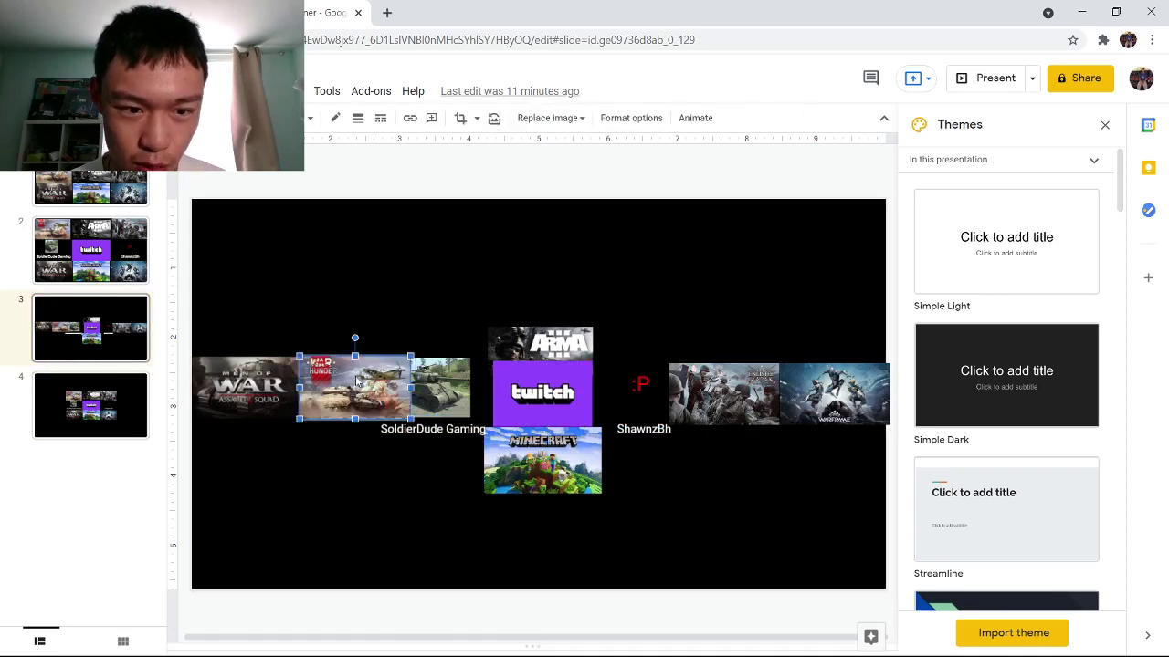
left_click(145, 480)
left_click(119, 330)
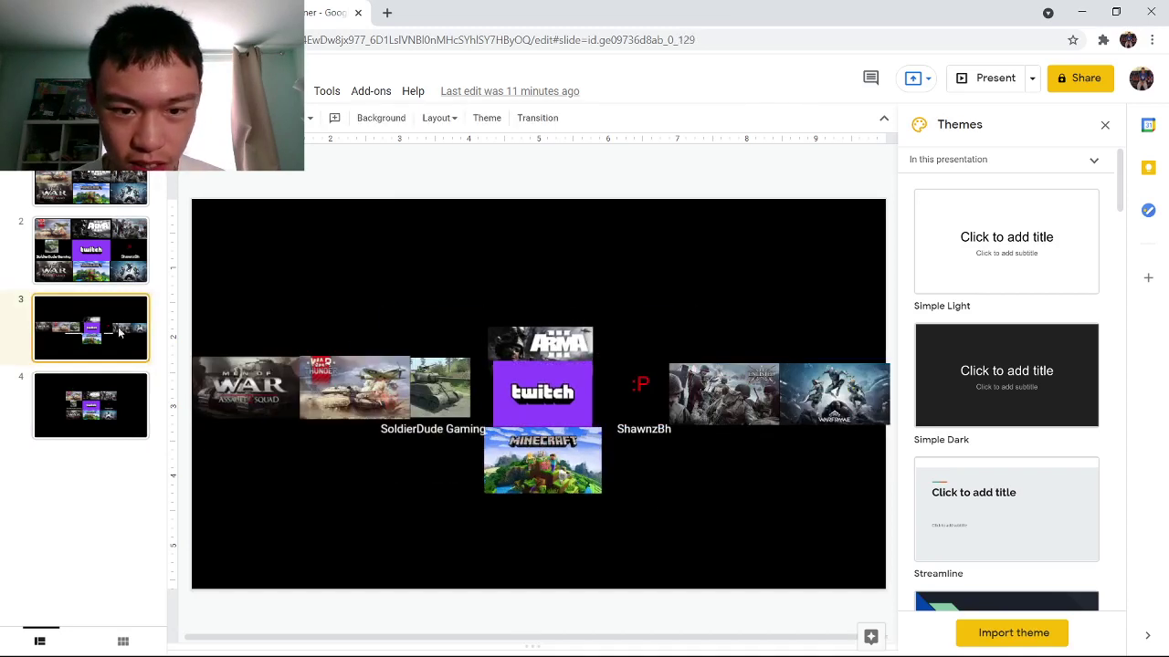
left_click(683, 655)
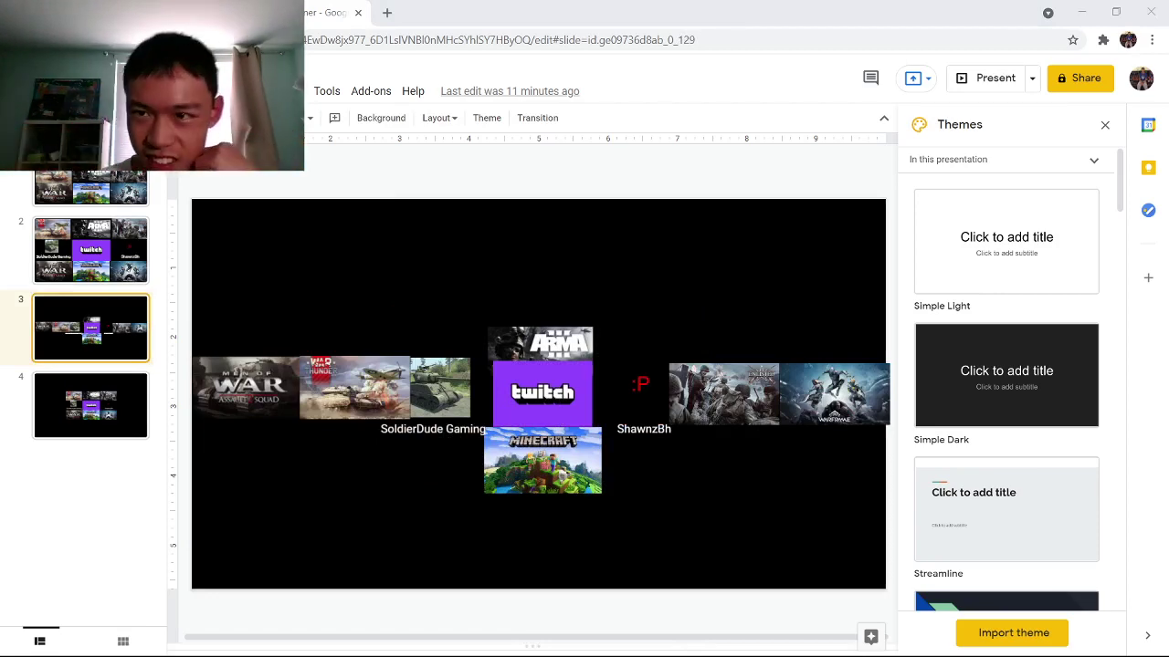
left_click(970, 16)
- Return to slides 1 and 2 and compare where each collage places the Twitch logo and the game images
left_click(117, 232)
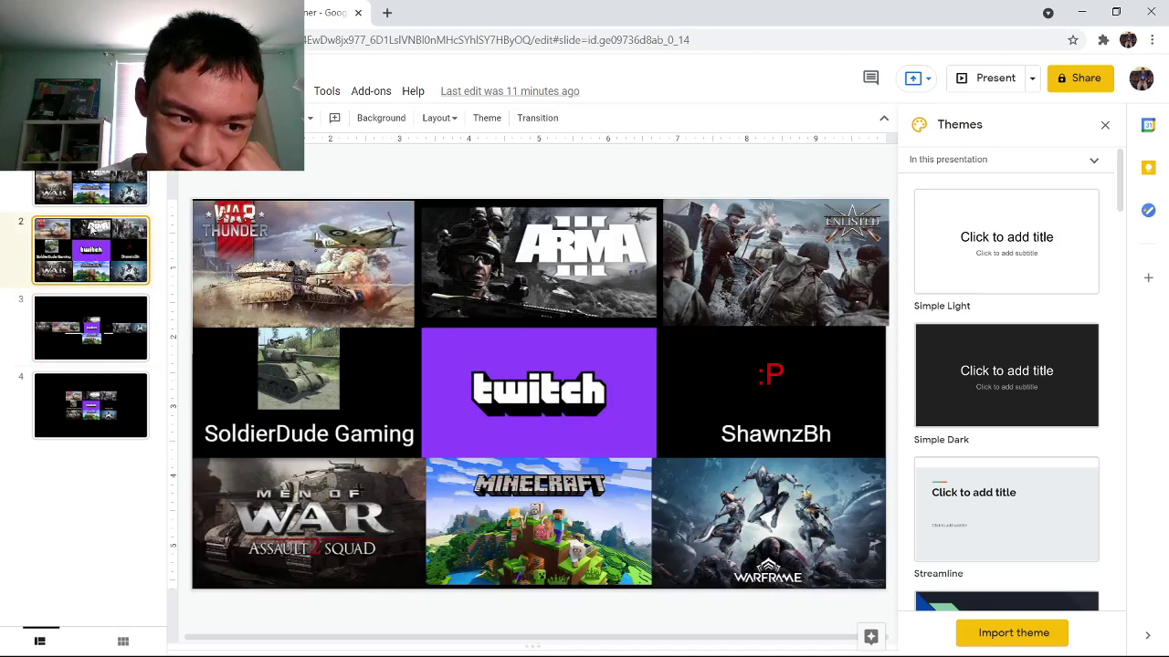
left_click(108, 183)
left_click(99, 239)
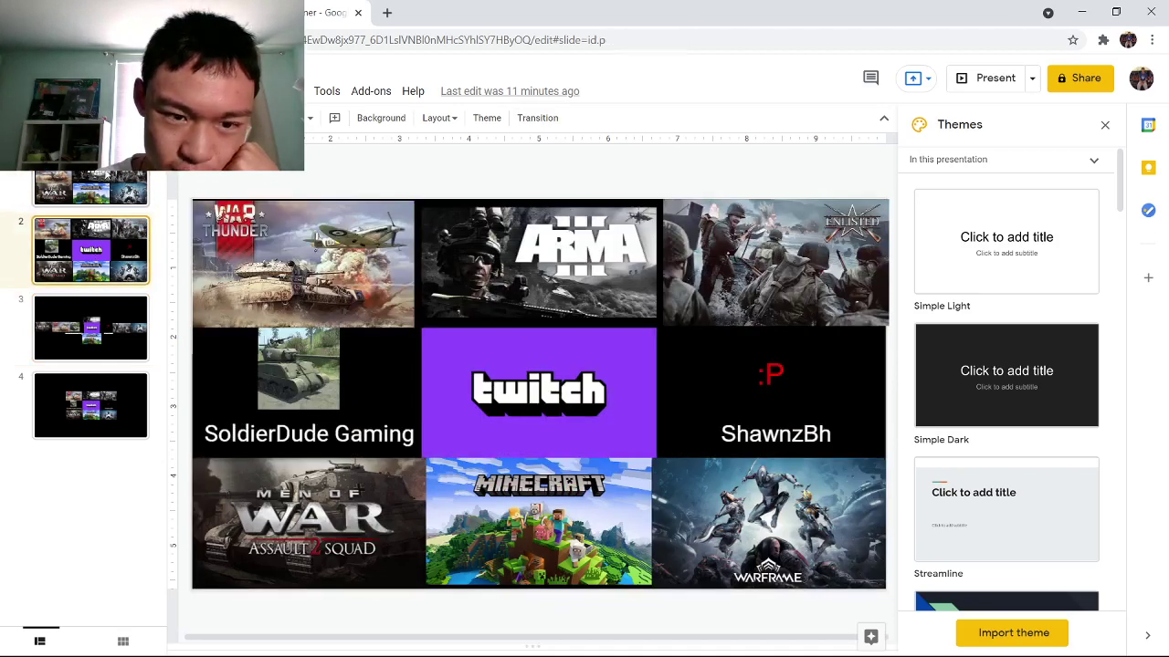
left_click(102, 187)
left_click(111, 243)
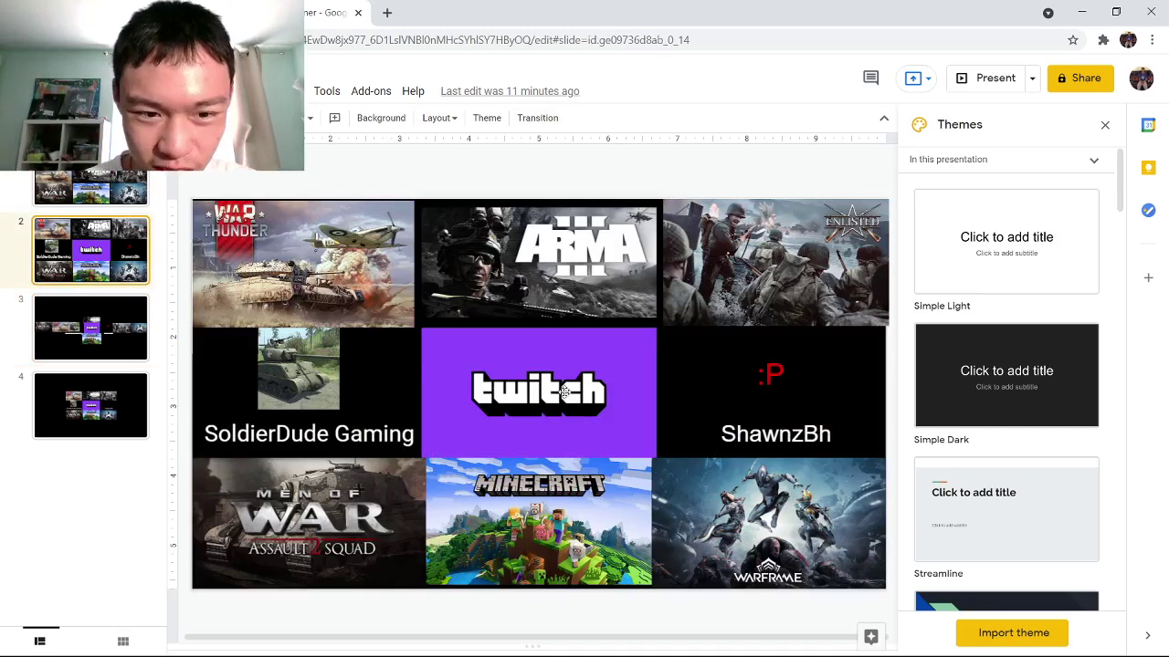
left_click(121, 190)
left_click(118, 242)
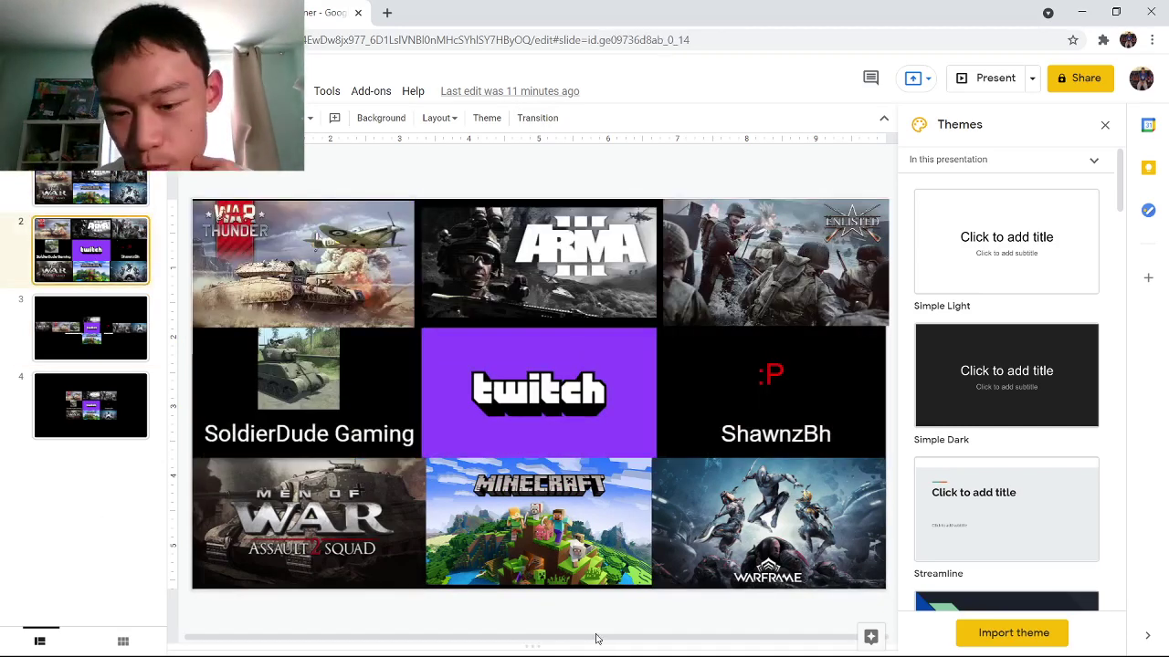
left_click(690, 638)
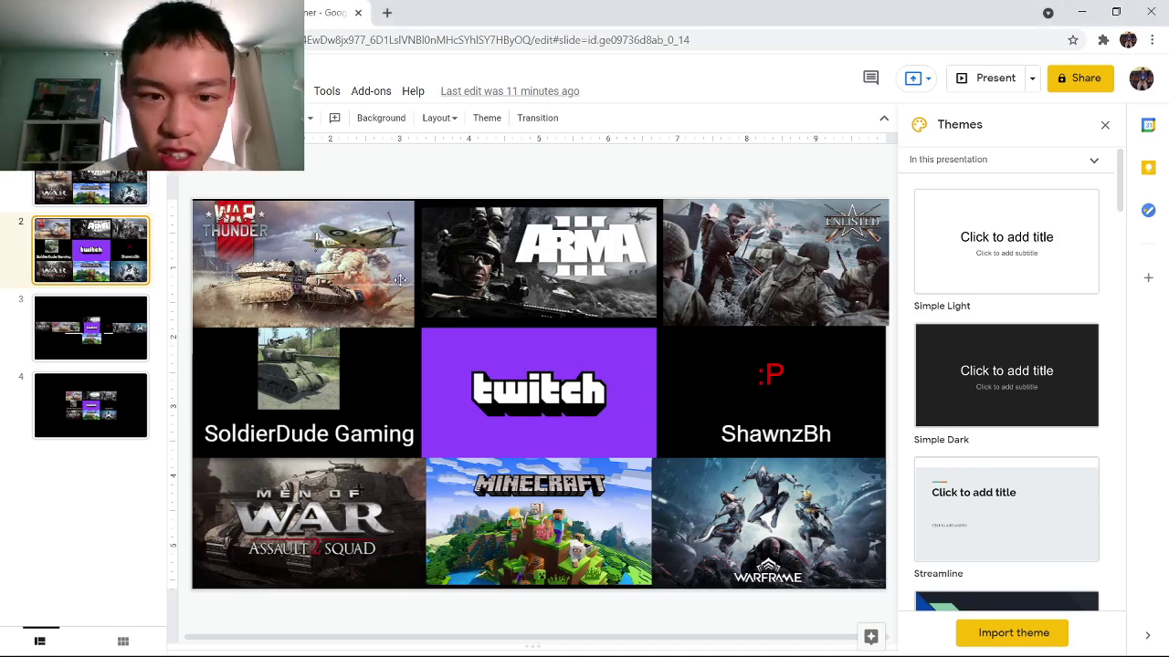
left_click(96, 189)
left_click(99, 235)
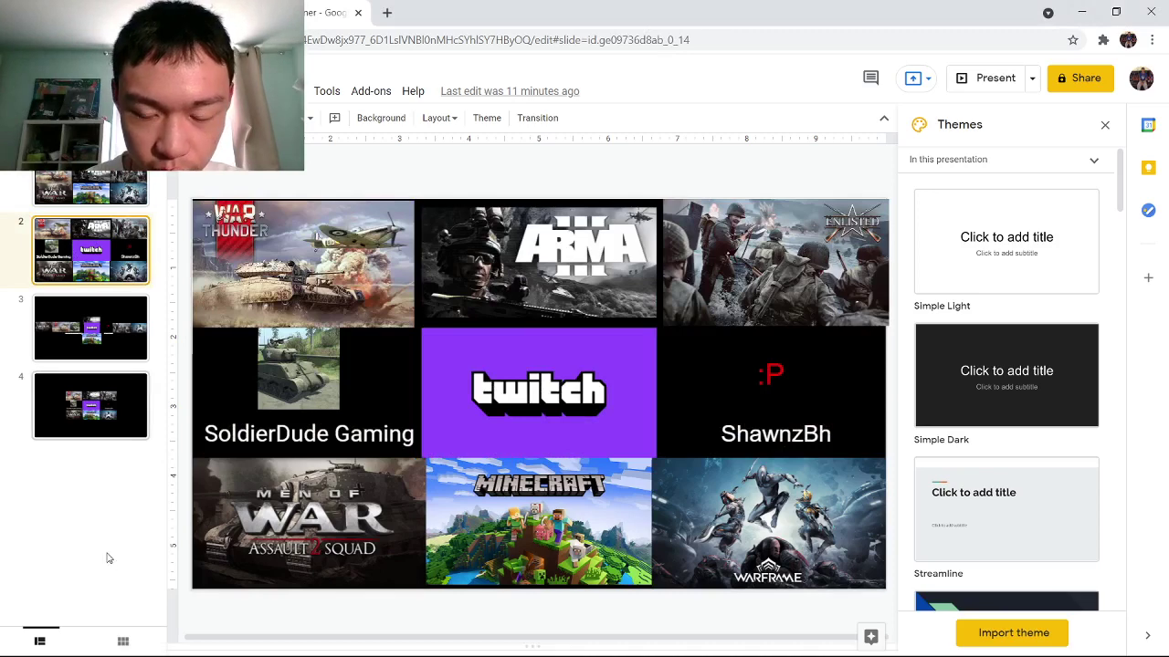
left_click(108, 185)
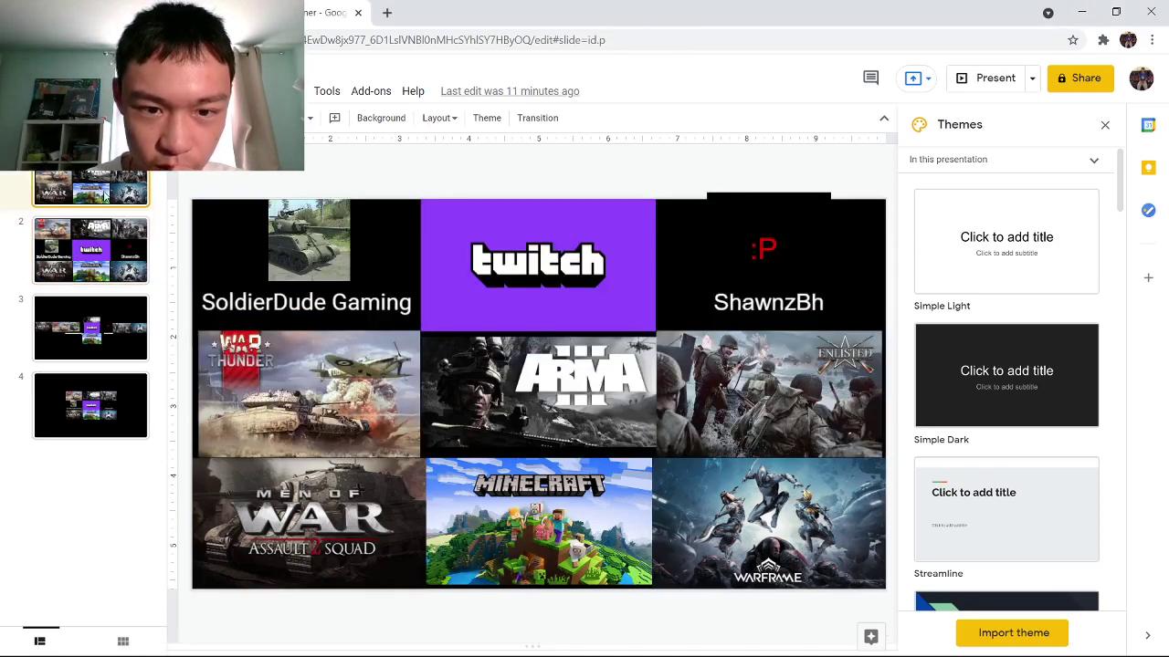
left_click(102, 233)
left_click(105, 194)
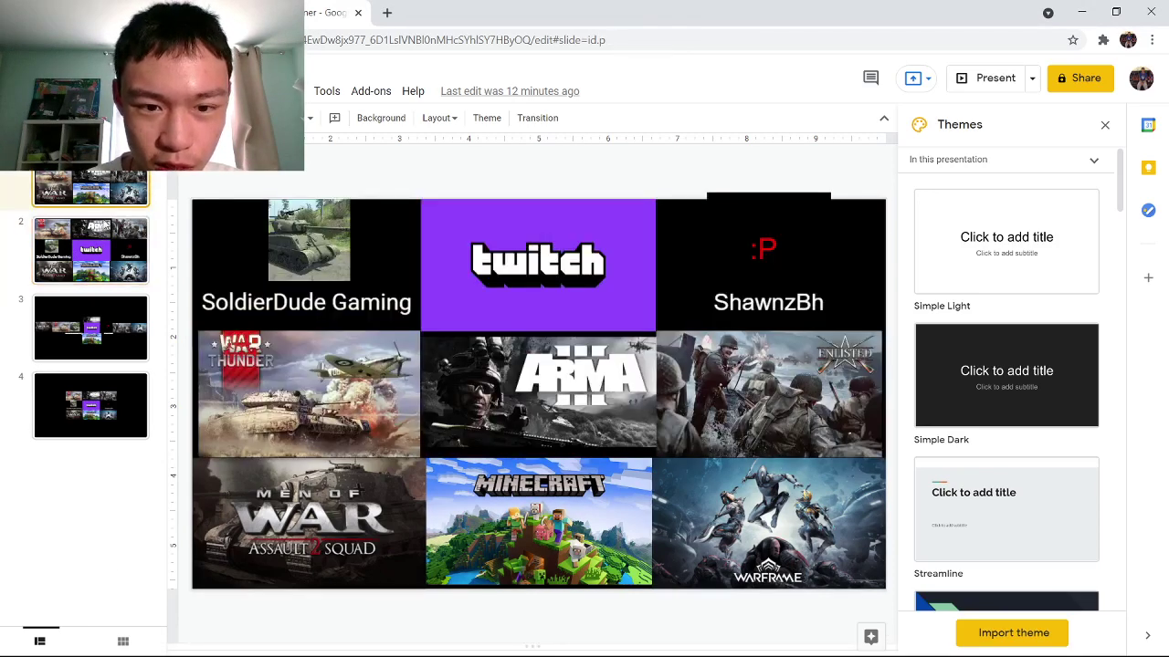
- Review the banner versions on slides 2, 3 and 4, ending on slide 3
left_click(107, 228)
left_click(102, 329)
left_click(112, 395)
left_click(117, 327)
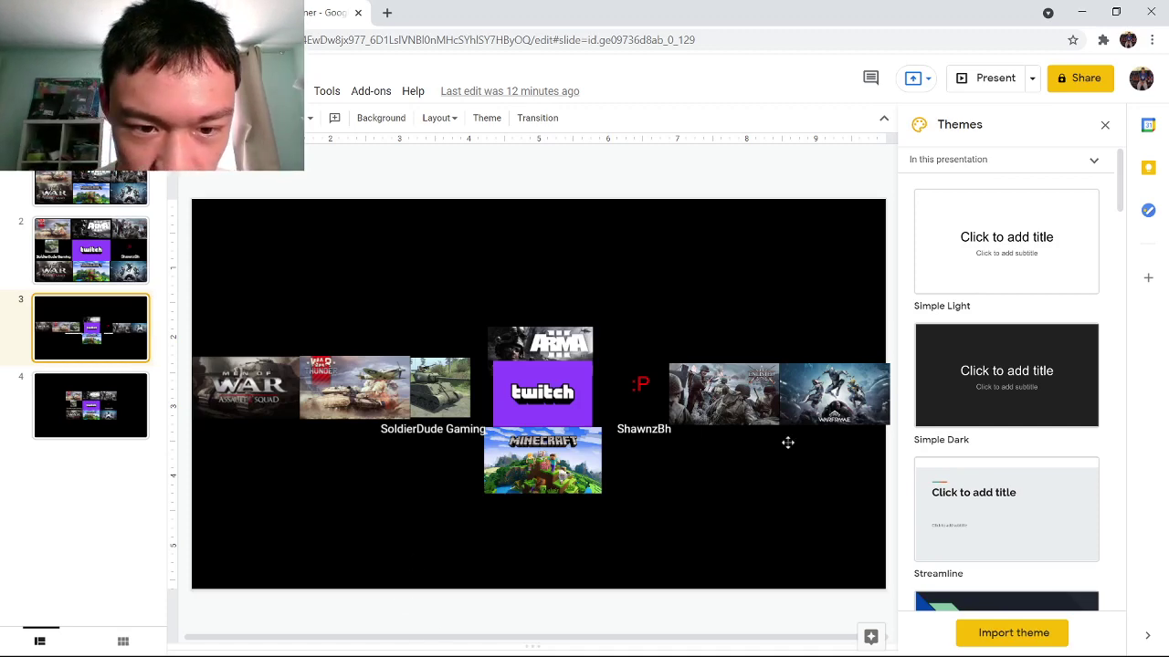
- Compare the banner on the YouTube channel page with the layout on slide 3 of the Google Slides presentation
left_click(206, 13)
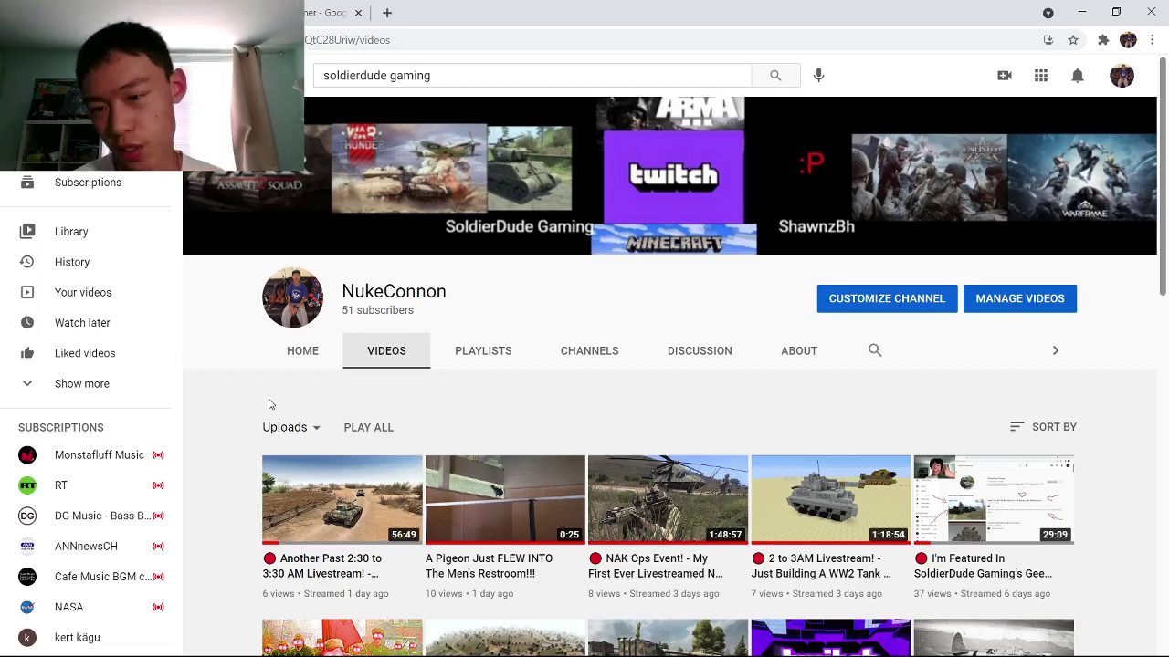
left_click(270, 13)
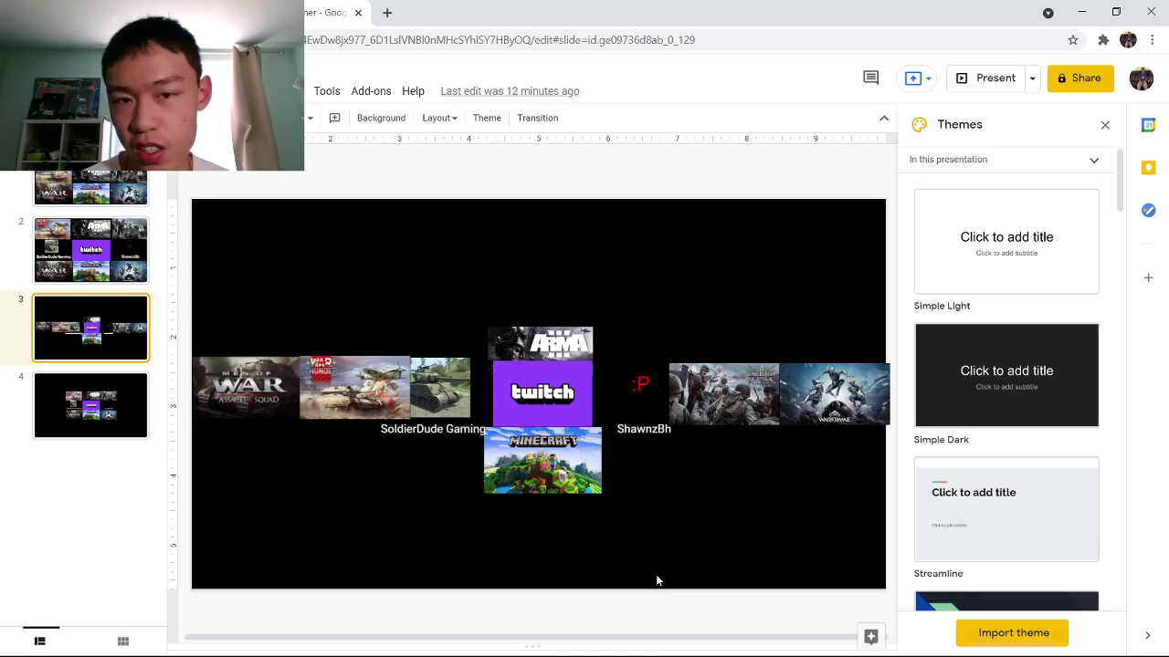
left_click(695, 641)
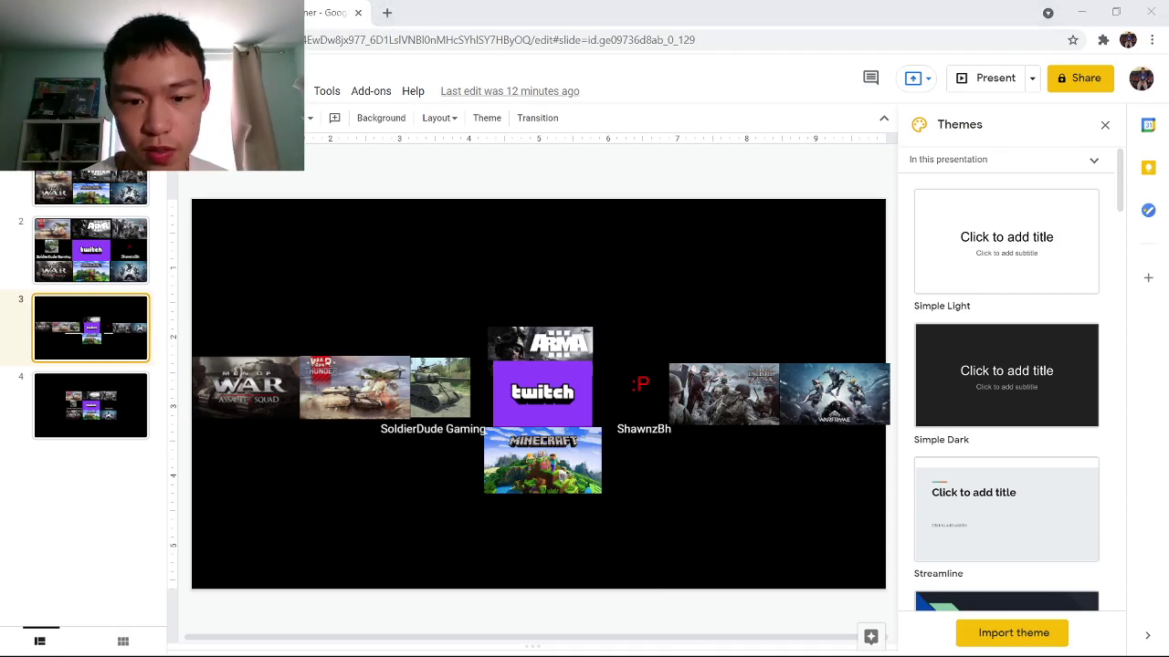